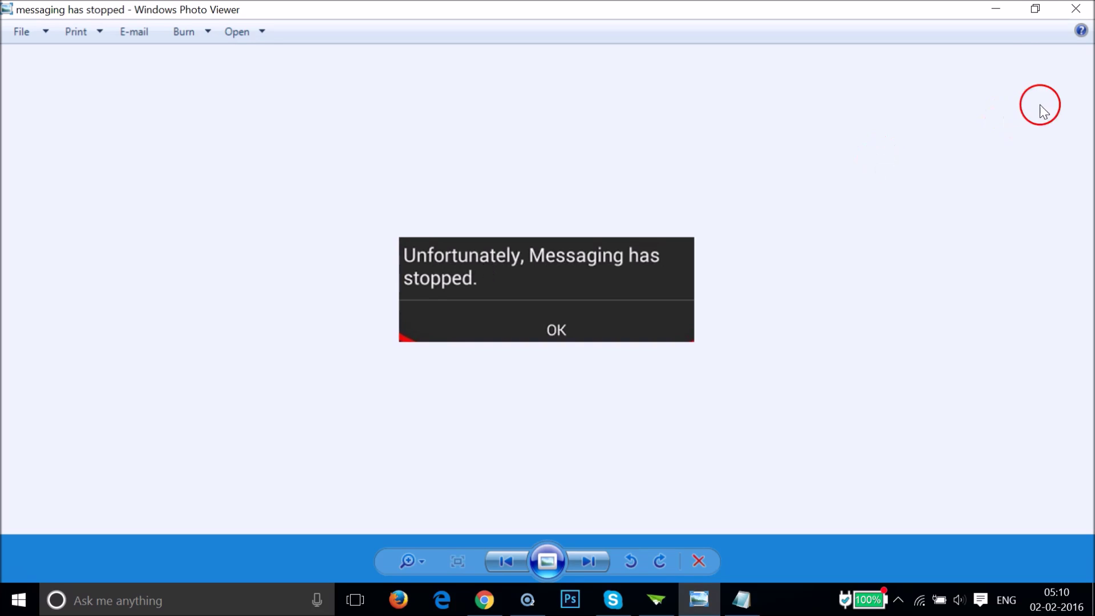
# Step: Minimize the Windows Photo Viewer error screenshot to reveal Notepad and the mirrored phone
pyautogui.click(1000, 13)
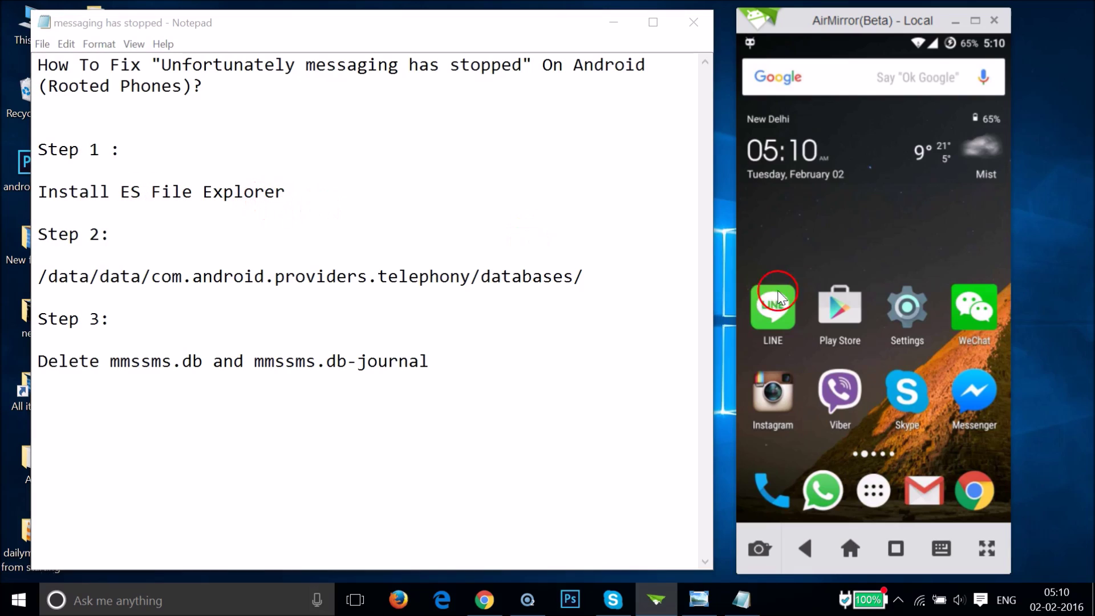
# Step: Search the Play Store for 'es file' and launch ES File Explorer File Manager
pyautogui.click(839, 313)
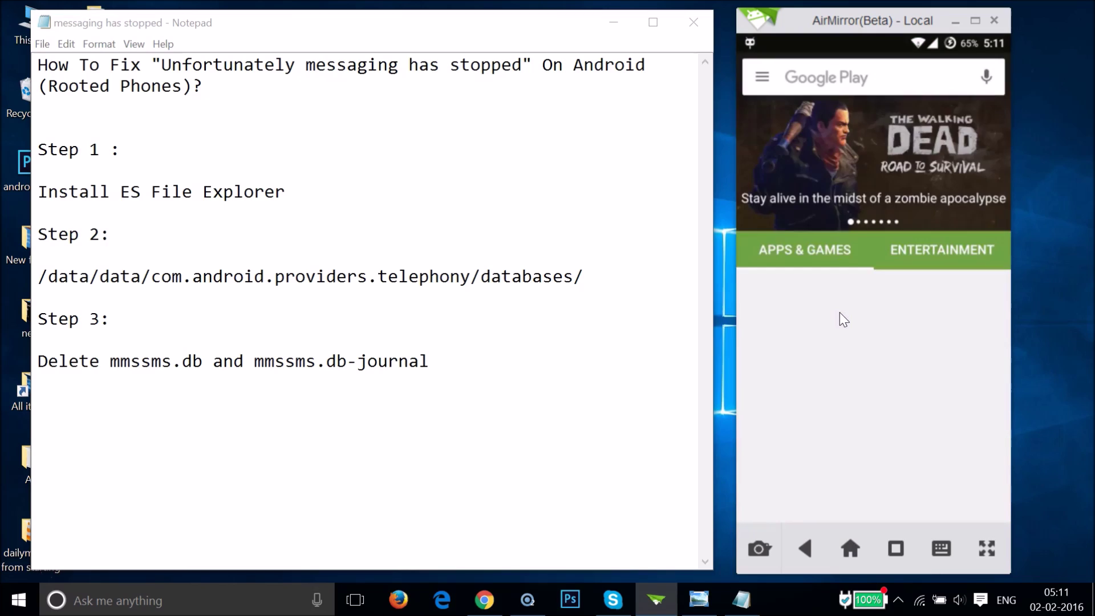
pyautogui.click(828, 94)
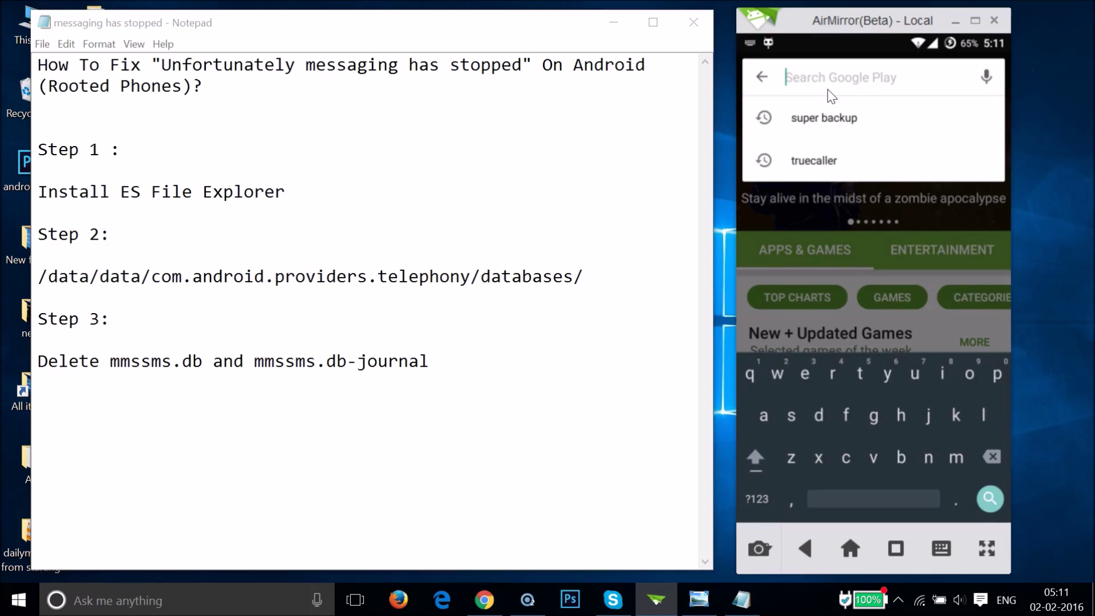
pyautogui.write('es')
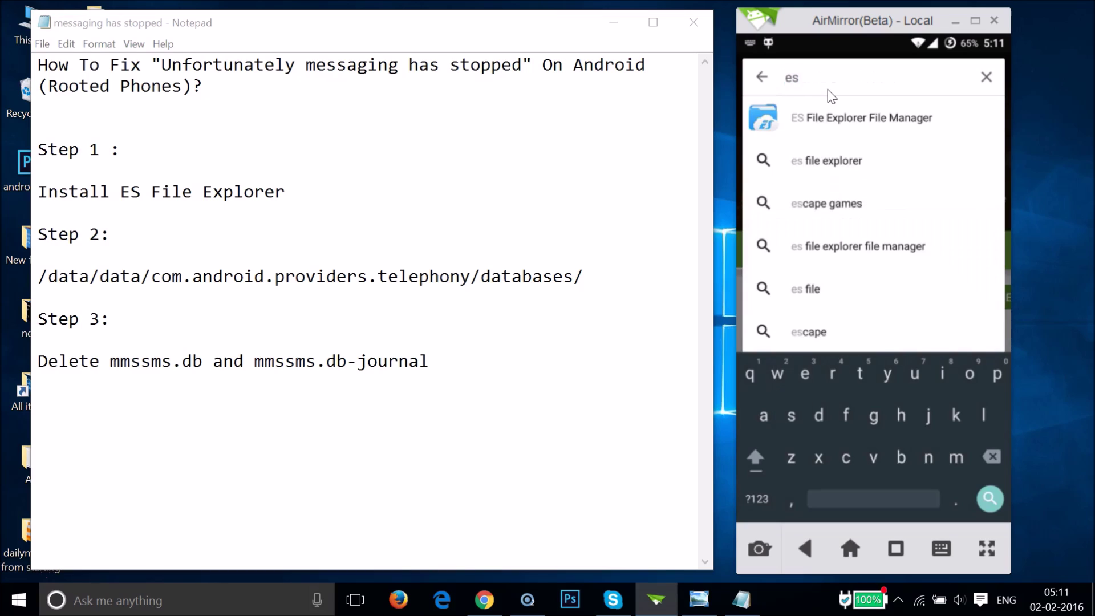
pyautogui.write(' file')
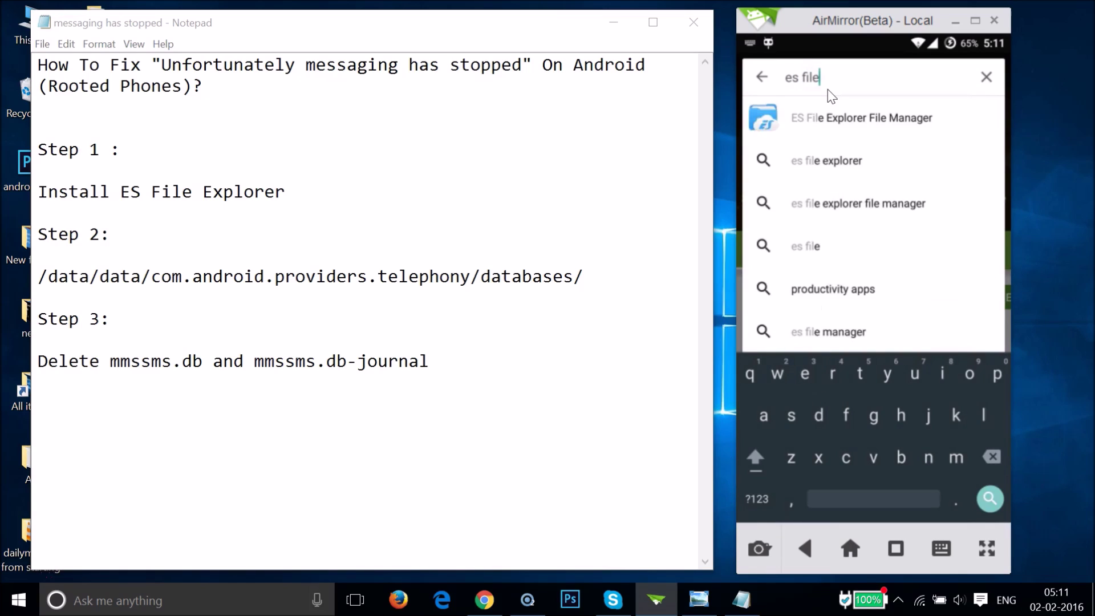
pyautogui.press('Down')
pyautogui.press('Return')
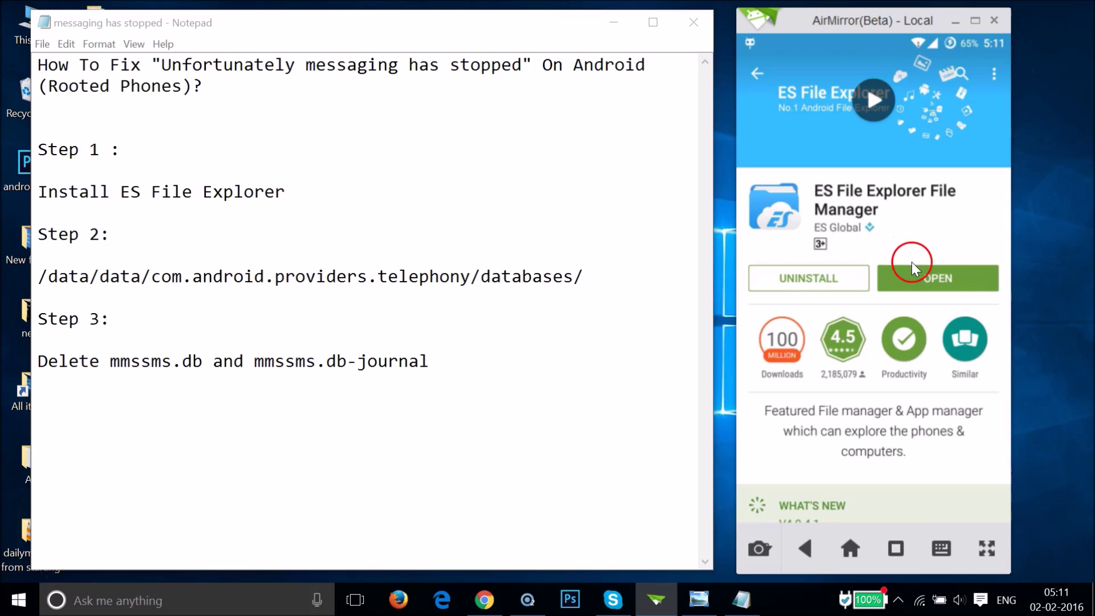
pyautogui.click(943, 279)
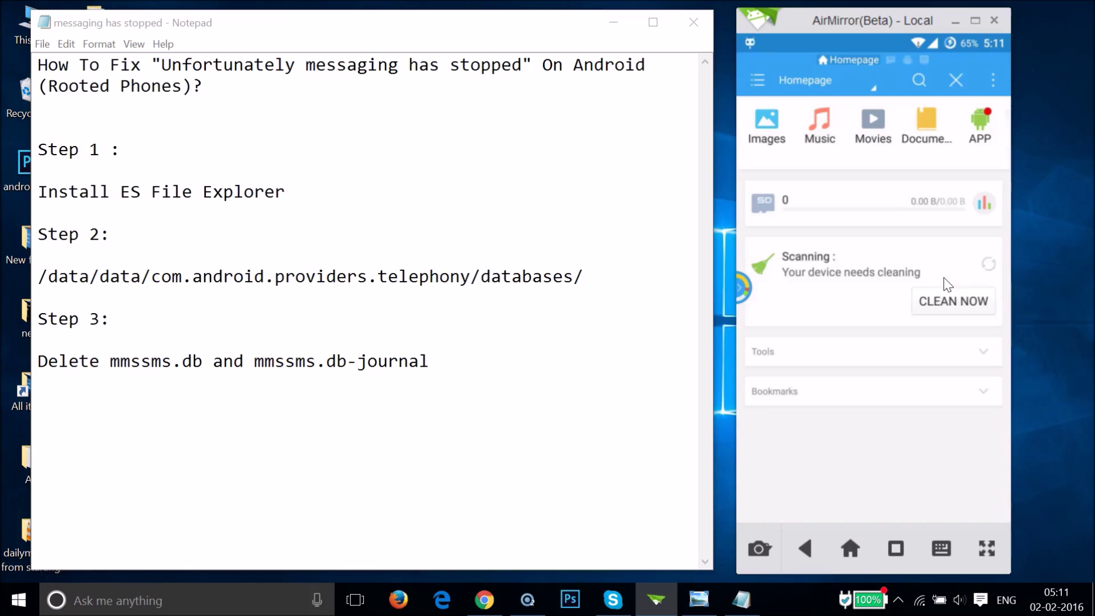
# Step: Toggle Root Explorer off and back on under Tools in ES File Explorer's side menu
pyautogui.click(763, 80)
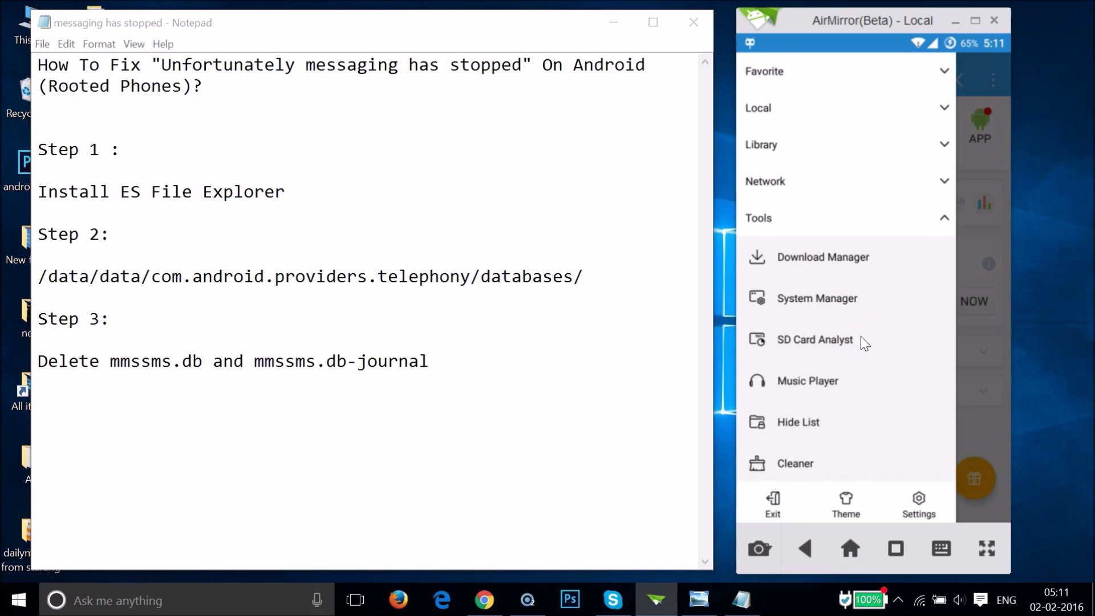
pyautogui.scroll(-5, 861, 340)
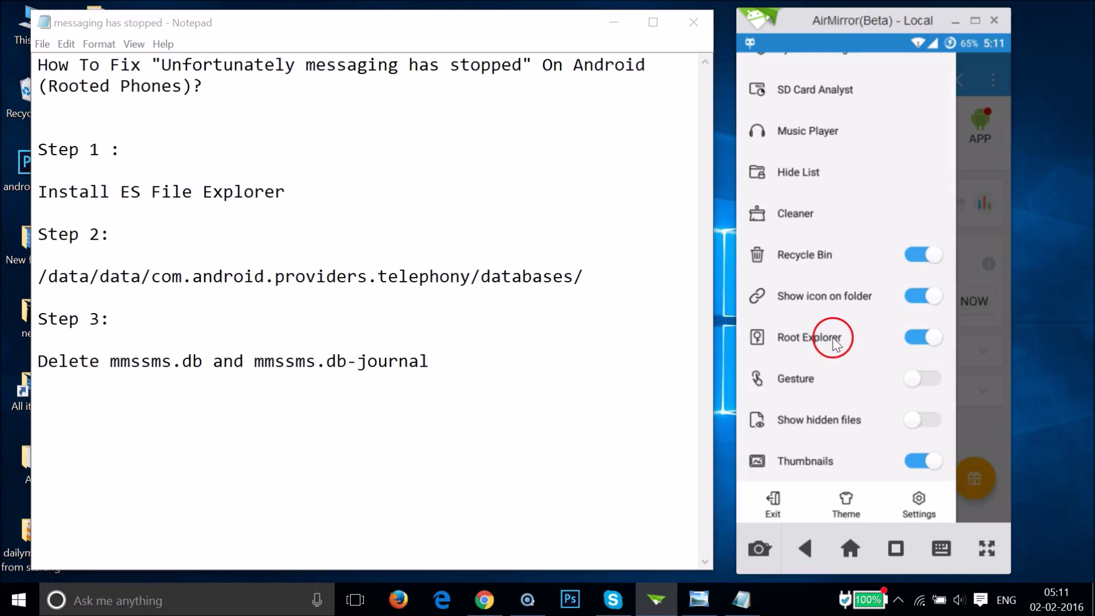
pyautogui.click(918, 339)
pyautogui.click(930, 335)
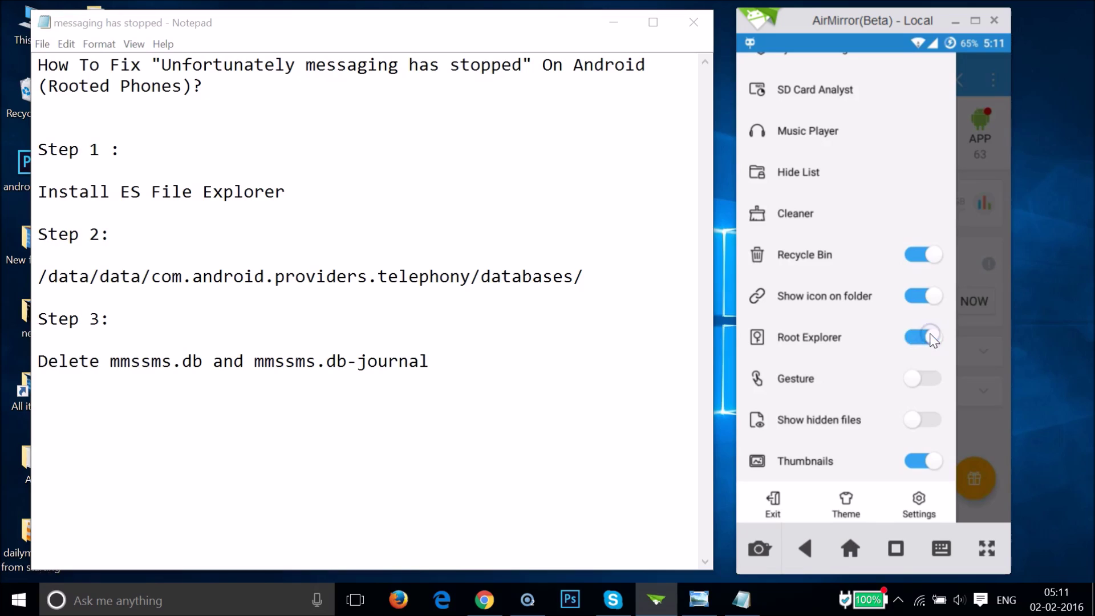
pyautogui.click(985, 364)
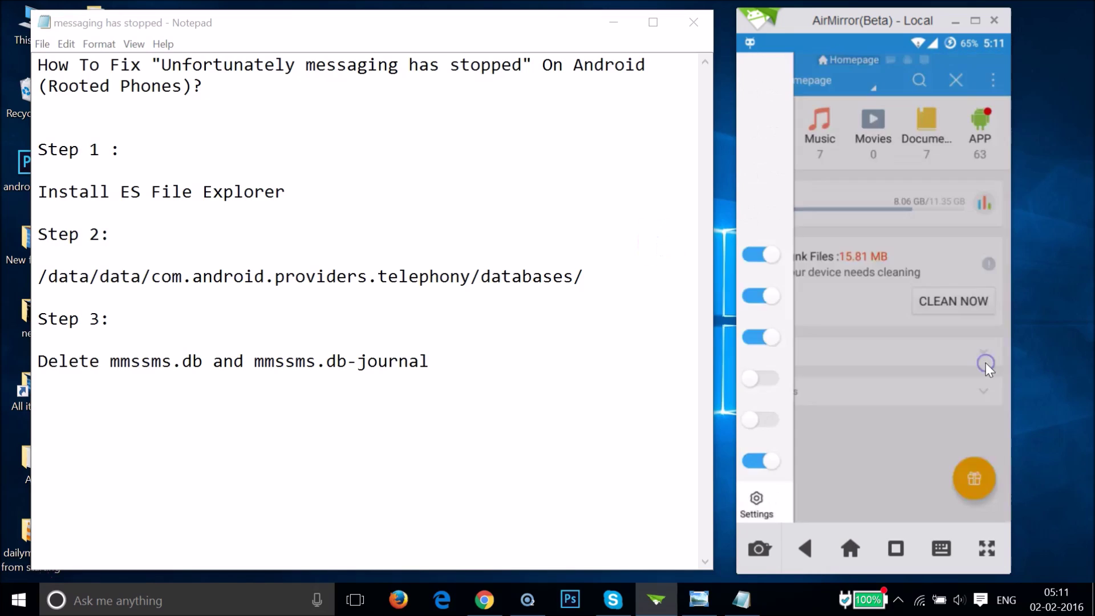
pyautogui.moveTo(904, 379)
pyautogui.mouseDown()
pyautogui.moveTo(874, 386)
pyautogui.moveTo(891, 422)
pyautogui.moveTo(873, 139)
pyautogui.mouseUp()
# Step: Go to the phone's root Device folder in ES File Explorer
pyautogui.click(875, 88)
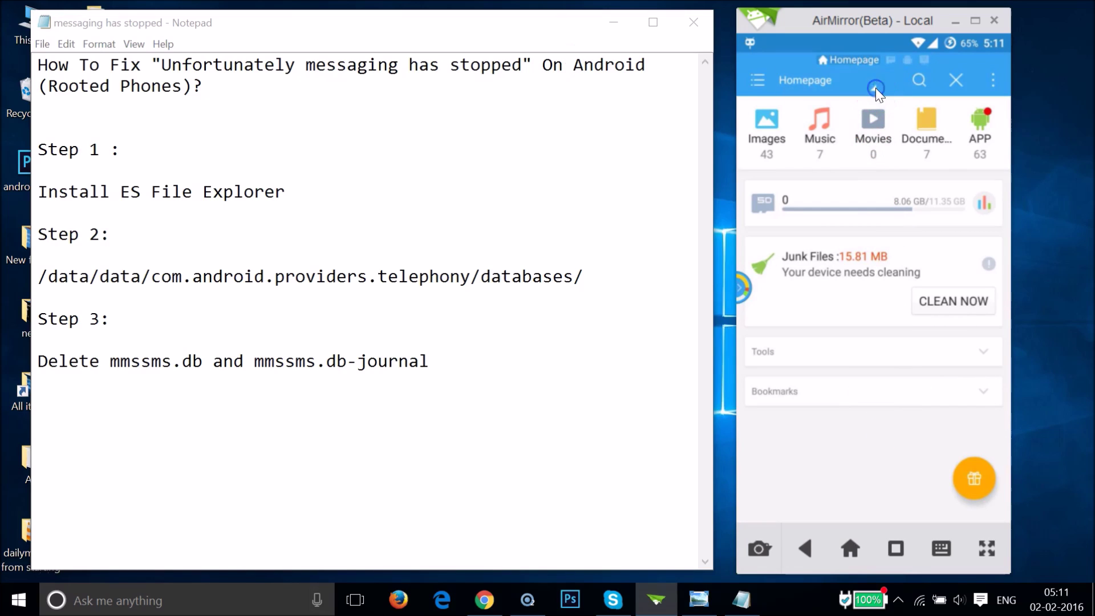
pyautogui.moveTo(851, 240)
pyautogui.mouseDown()
pyautogui.moveTo(814, 184)
pyautogui.moveTo(804, 135)
pyautogui.moveTo(545, 105)
pyautogui.mouseUp()
pyautogui.click(818, 151)
pyautogui.click(836, 265)
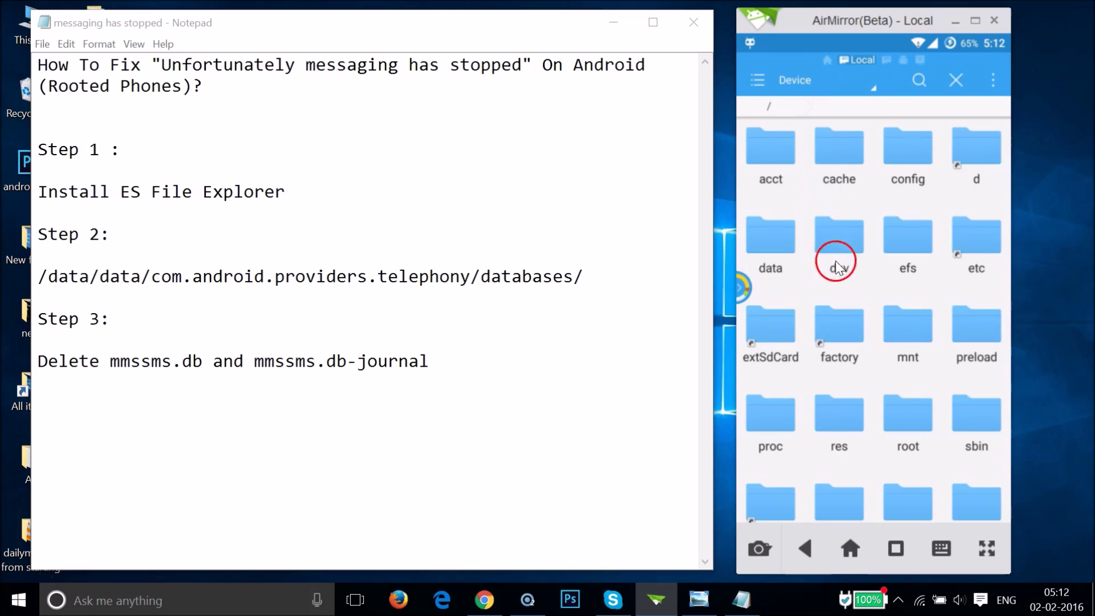
# Step: Switch the file view to Small List
pyautogui.click(992, 80)
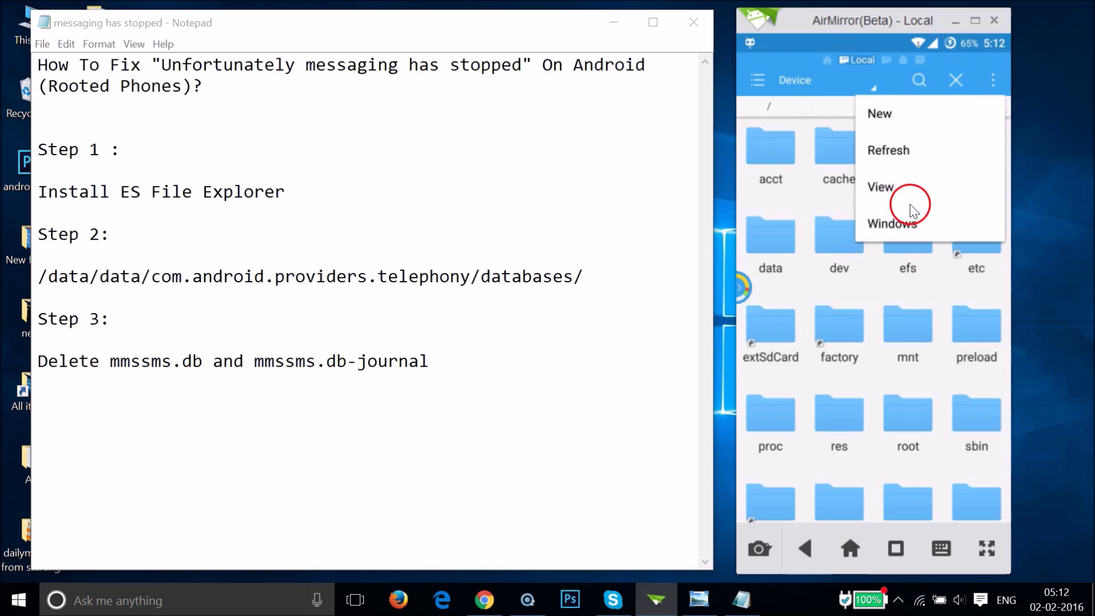
pyautogui.click(894, 192)
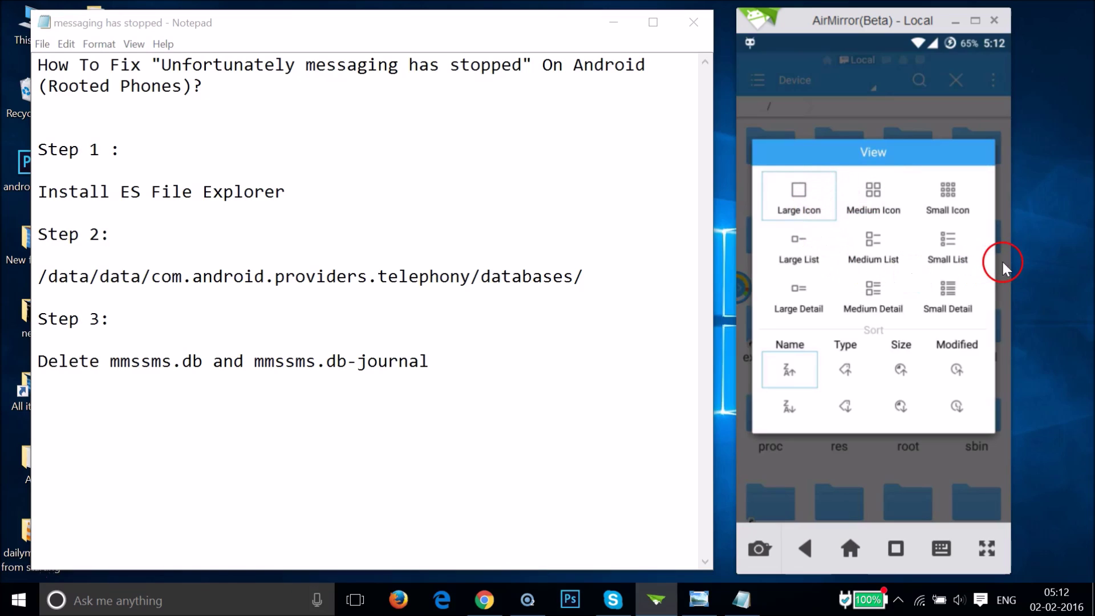
pyautogui.click(947, 257)
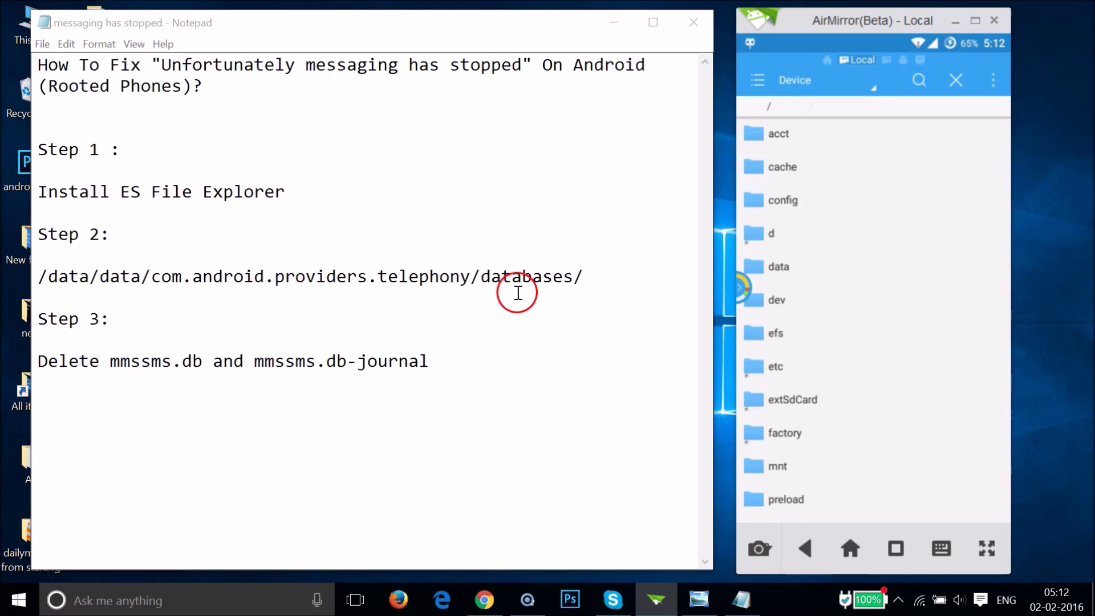
# Step: Navigate to /data/data/com.android.providers.telephony/databases on the phone
pyautogui.click(773, 283)
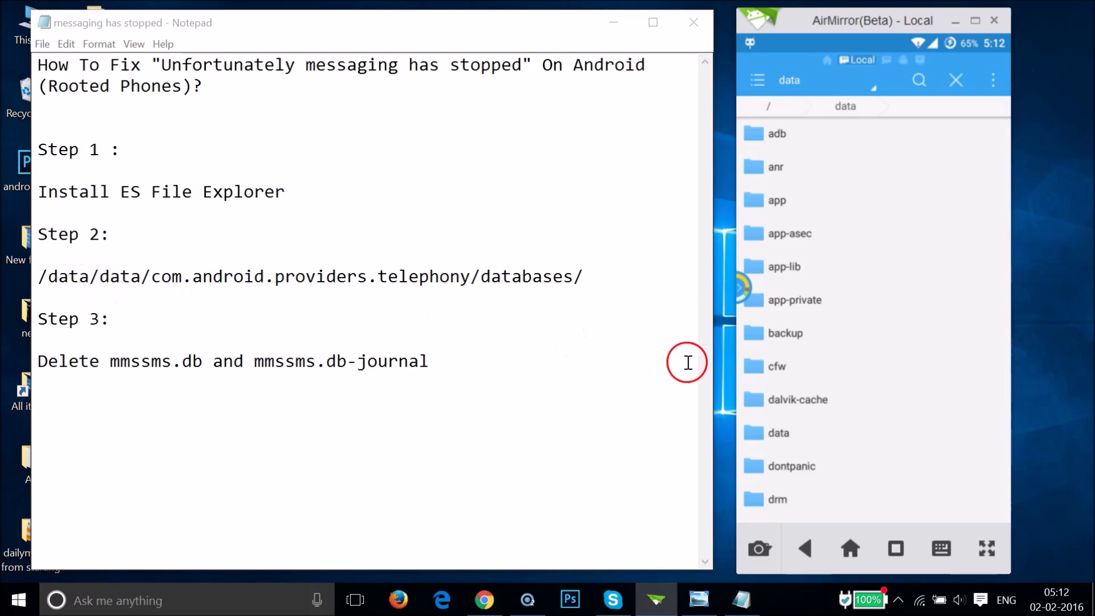
pyautogui.click(790, 435)
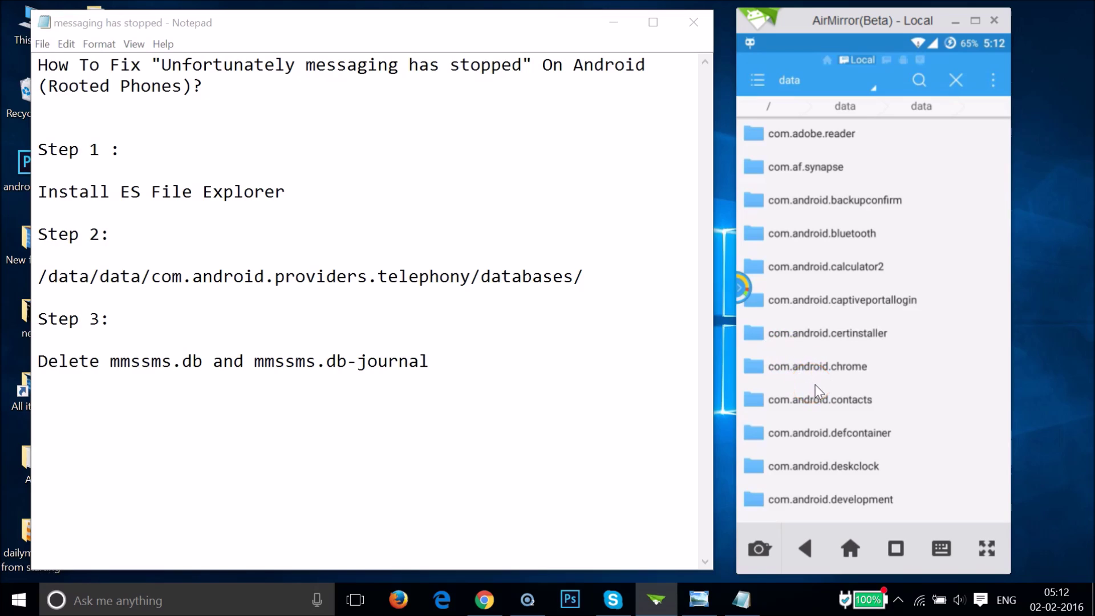
pyautogui.scroll(-5, 820, 387)
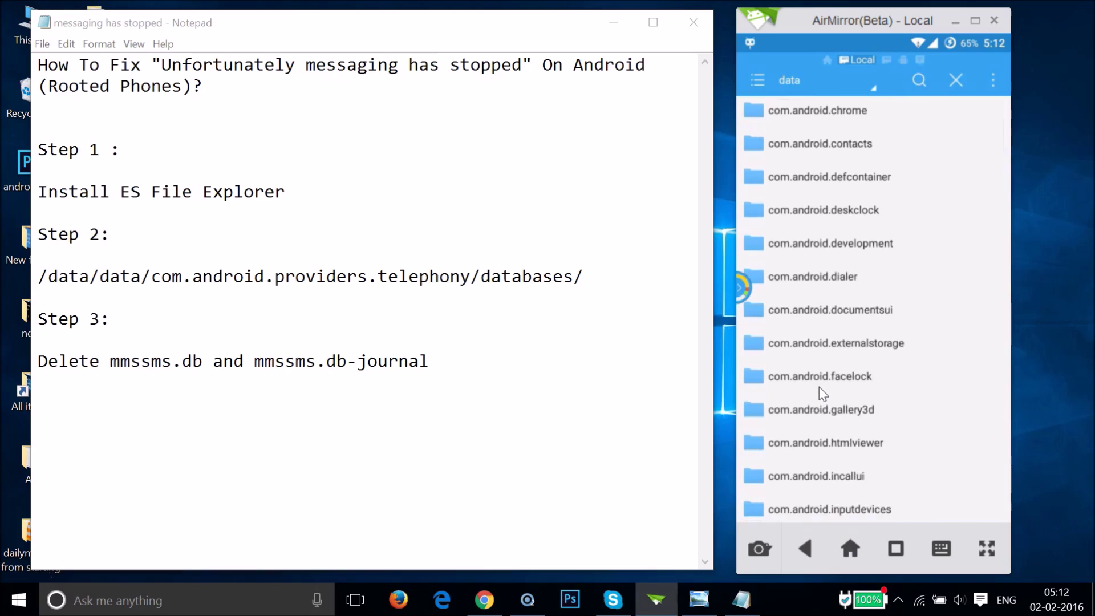
pyautogui.scroll(-10, 819, 387)
pyautogui.scroll(-1, 819, 386)
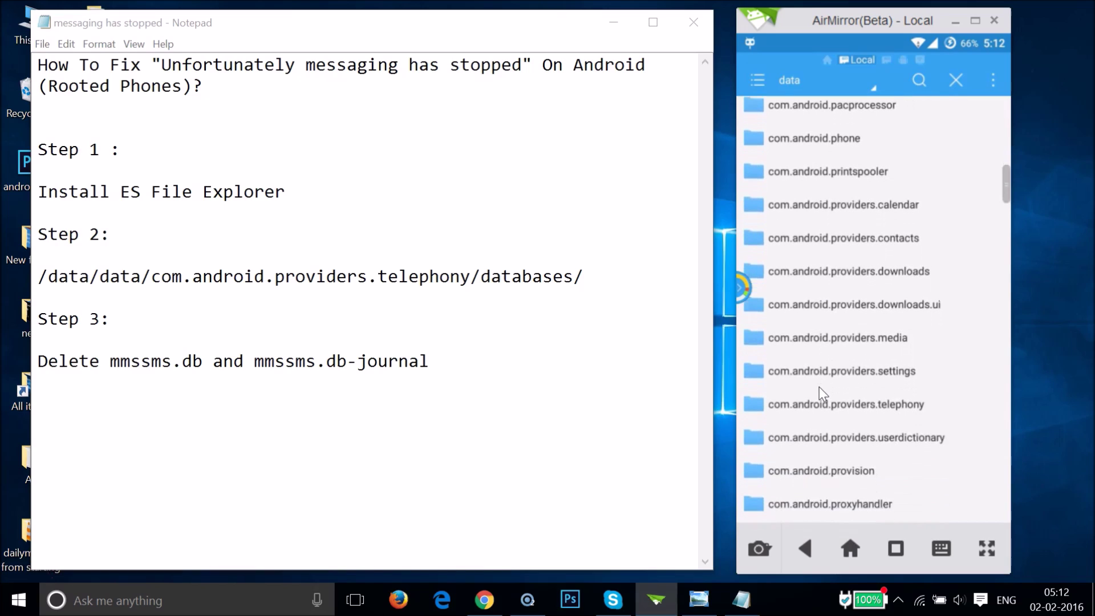
pyautogui.click(839, 399)
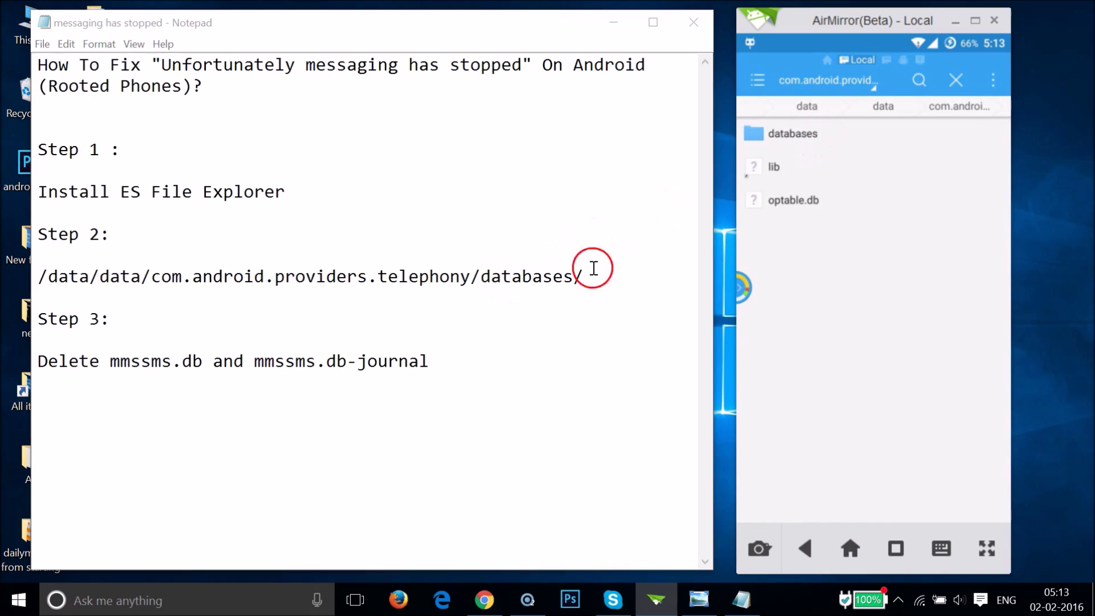
pyautogui.click(790, 135)
# Step: Select mmssms.db in the databases folder and confirm its deletion
pyautogui.click(301, 295)
pyautogui.click(151, 374)
pyautogui.click(137, 362)
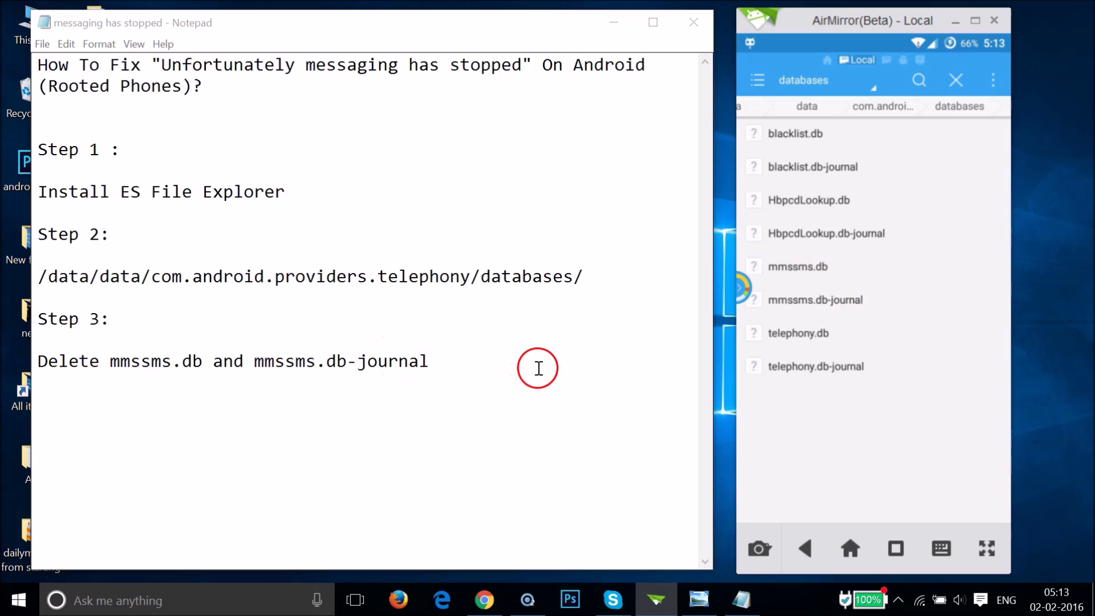
pyautogui.click(802, 268)
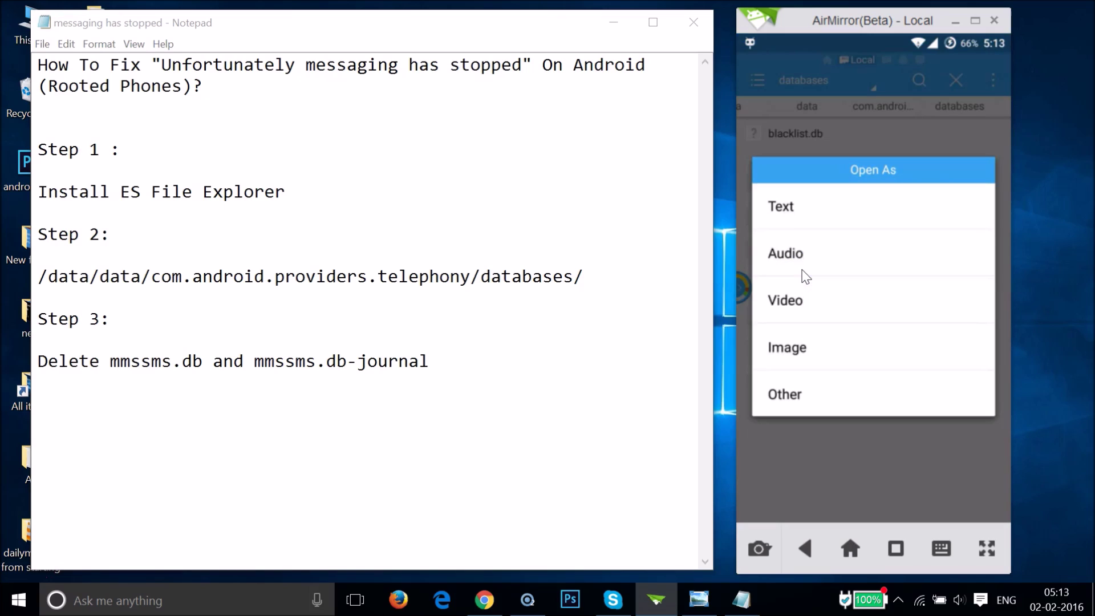
pyautogui.click(861, 448)
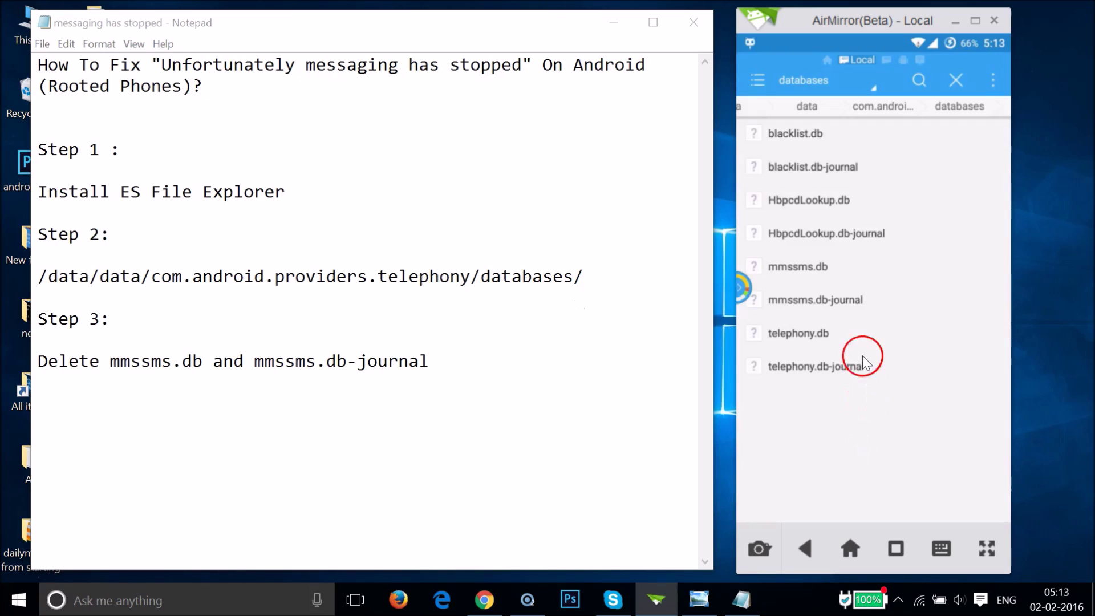
pyautogui.click(838, 266)
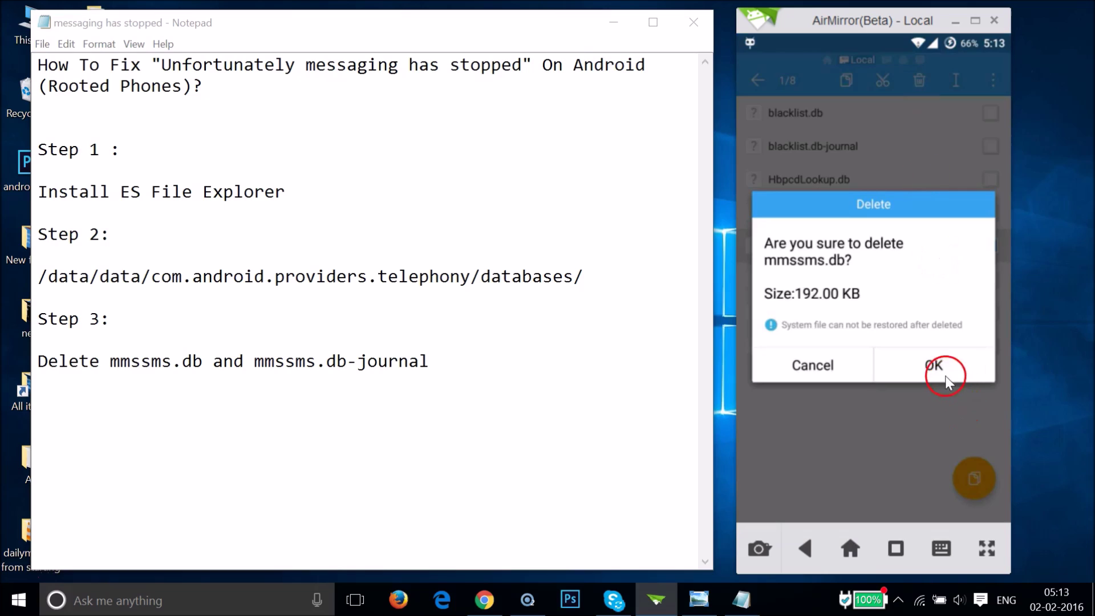
pyautogui.click(934, 365)
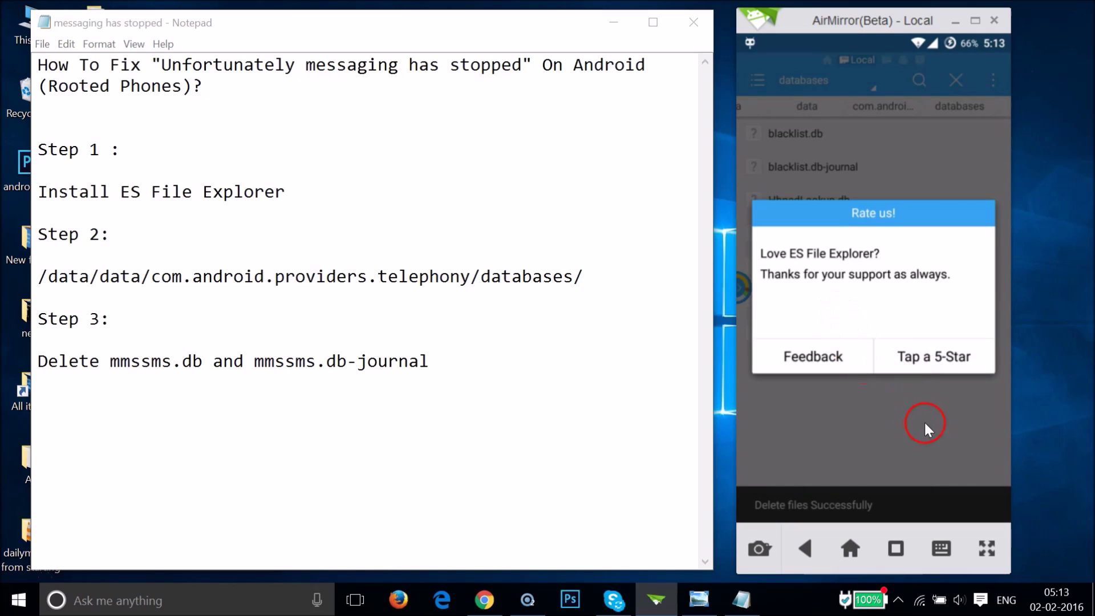
# Step: Dismiss the rating prompt and delete mmssms.db-journal with the trash icon
pyautogui.click(913, 408)
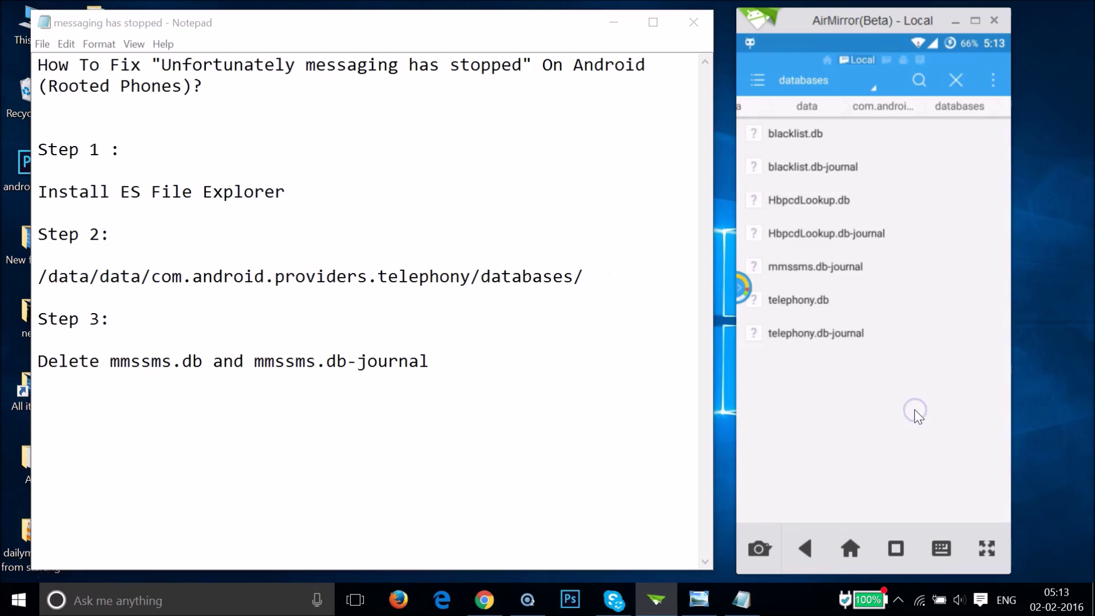
pyautogui.click(827, 267)
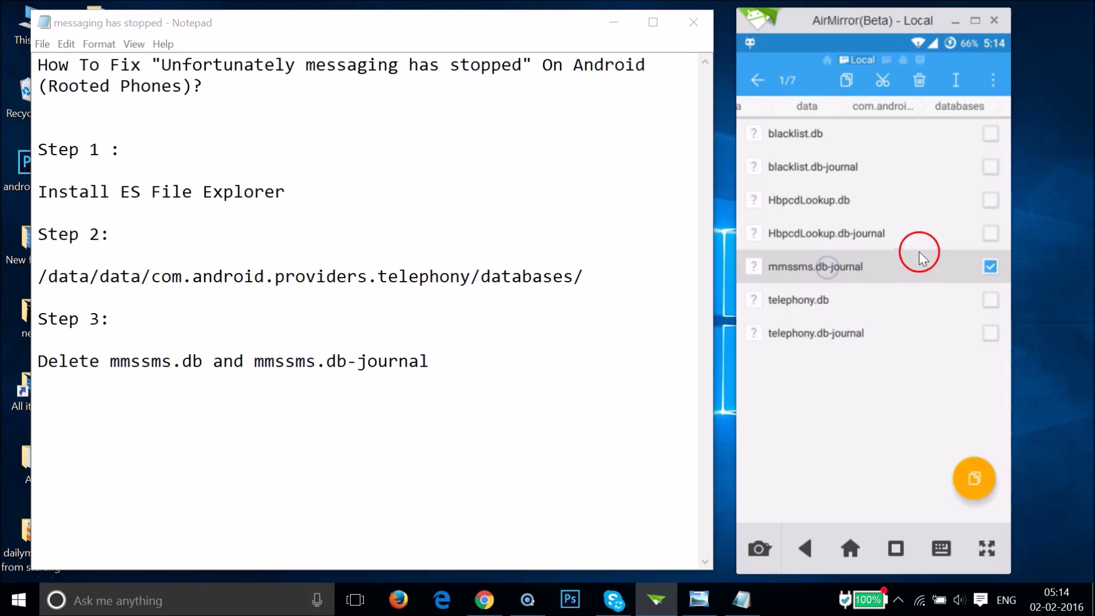
pyautogui.click(913, 81)
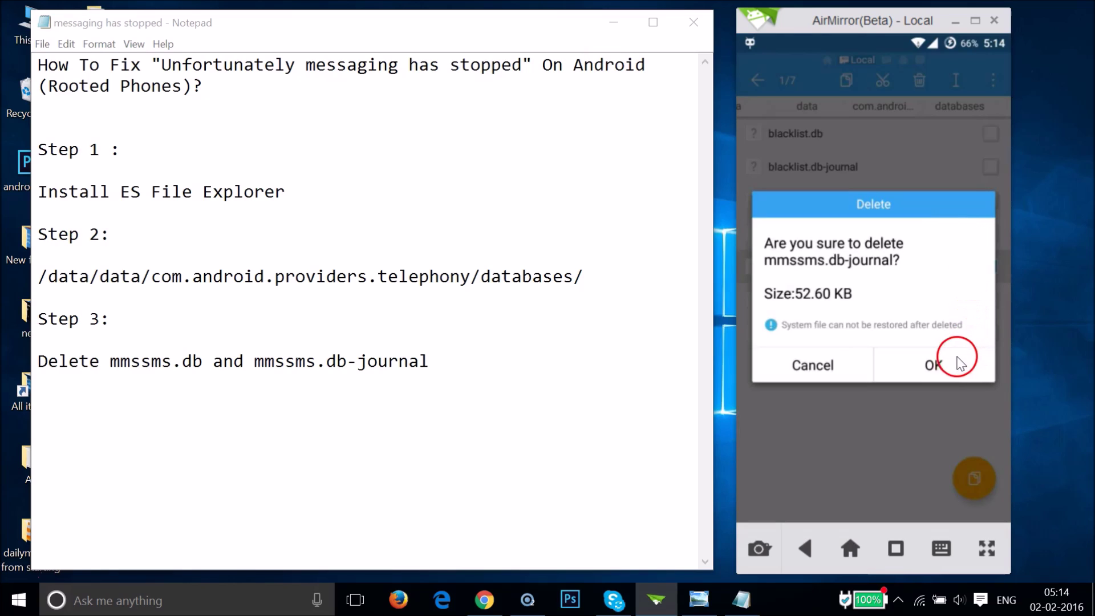
pyautogui.click(939, 364)
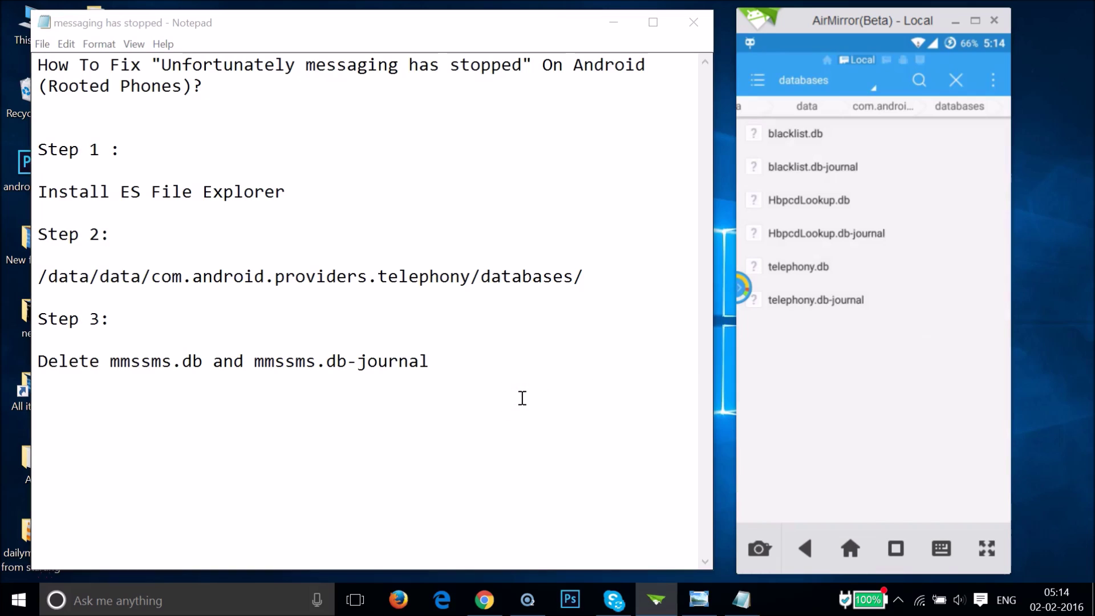
# Step: Back out of the databases folder to ES File Explorer's home page
pyautogui.press('Escape')
pyautogui.press('Escape')
pyautogui.press('Escape')
pyautogui.press('Escape')
pyautogui.press('Escape')
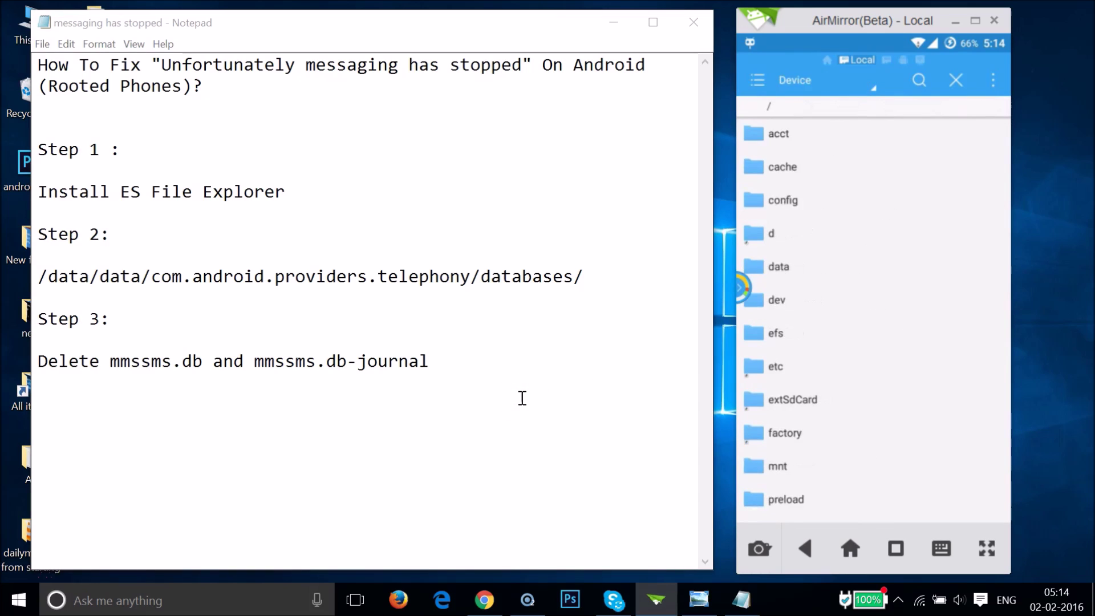
pyautogui.press('Escape')
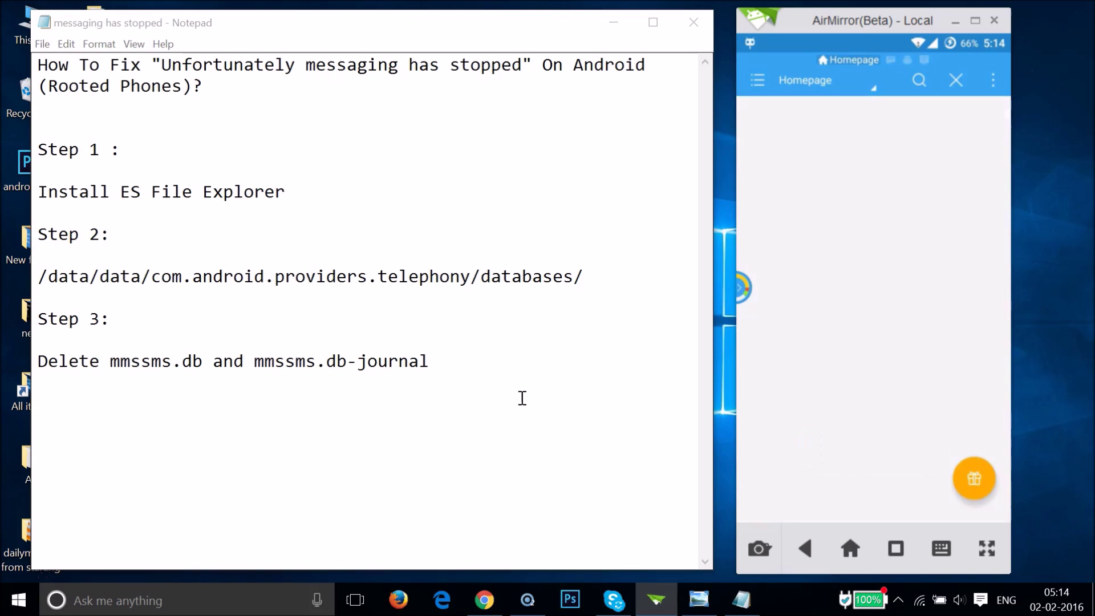
pyautogui.click(498, 370)
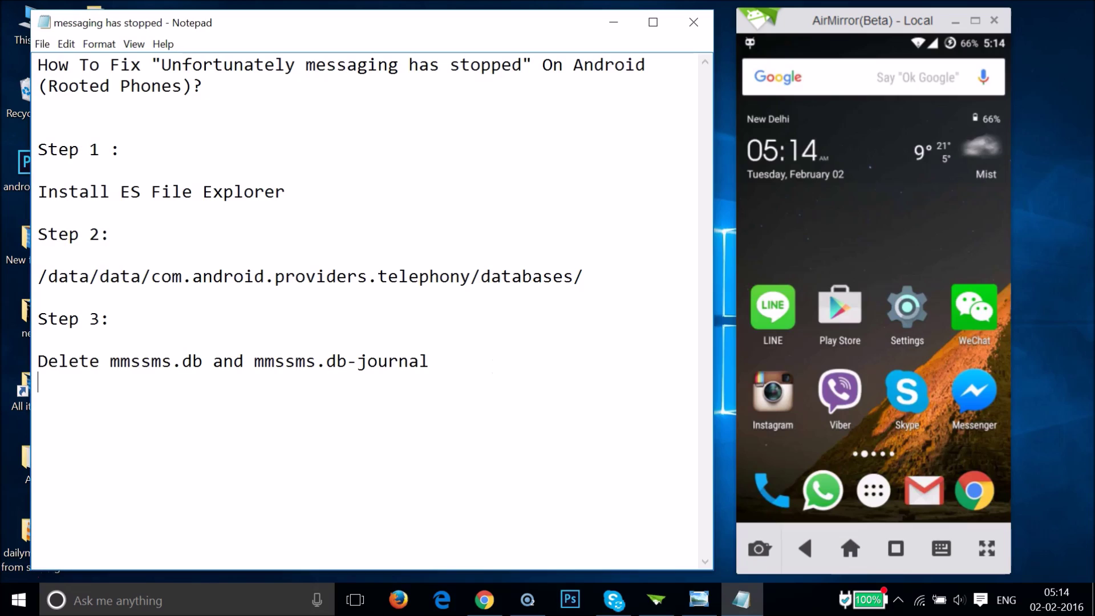
# Step: Add a 'Step 4:' heading below Step 3 with 'Restart Your Phone' beneath it
pyautogui.press('Return')
pyautogui.press('Return')
pyautogui.write('Step 4')
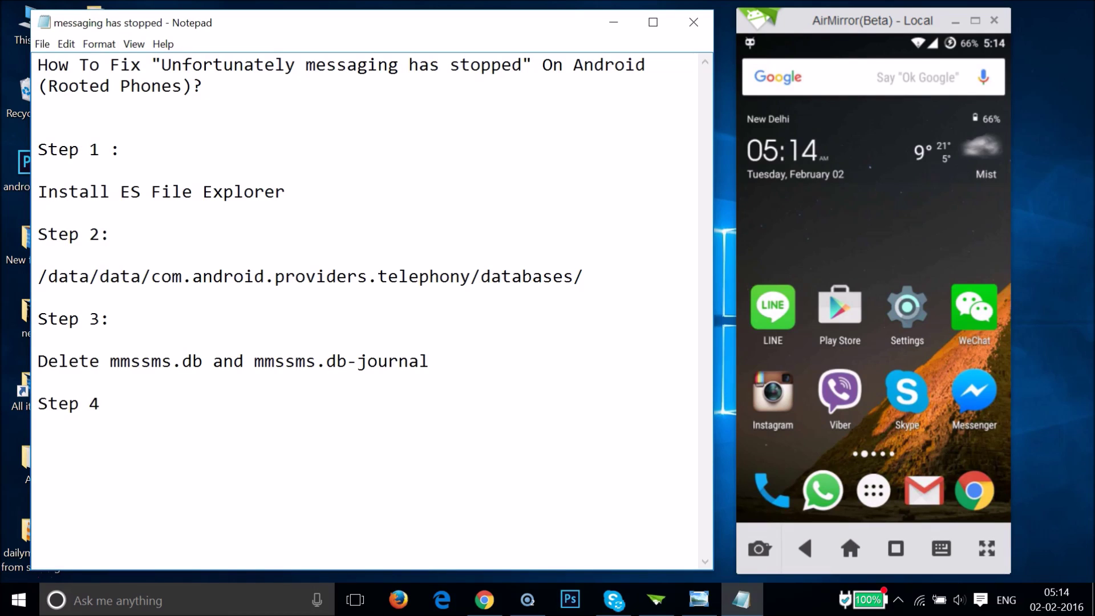
pyautogui.write(':')
pyautogui.press('Return')
pyautogui.press('Return')
pyautogui.write('Restartr')
pyautogui.press('BackSpace')
pyautogui.write('Your Phone')
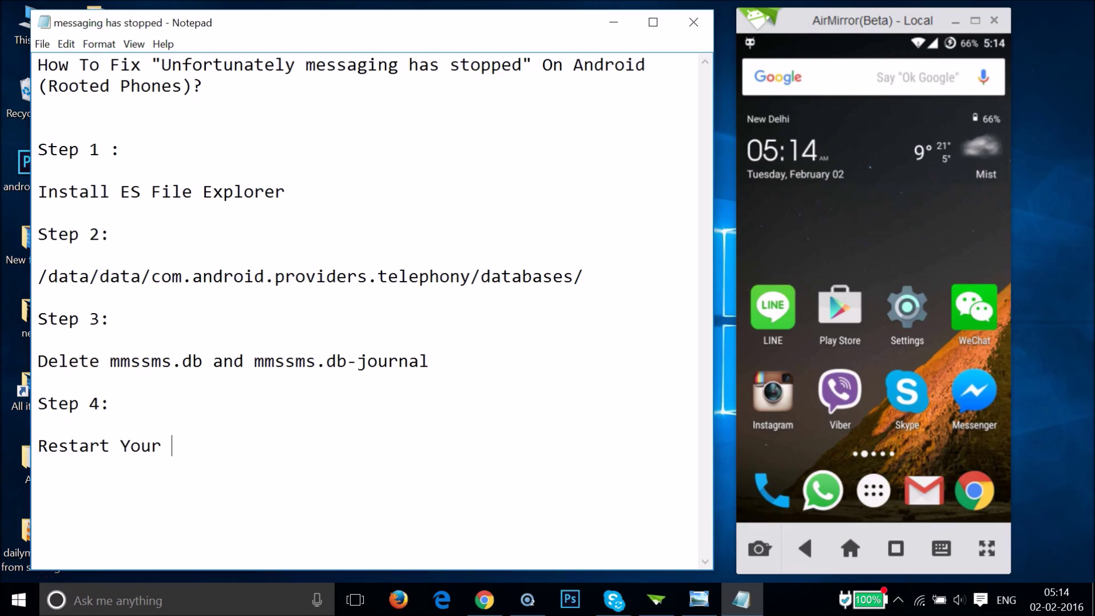